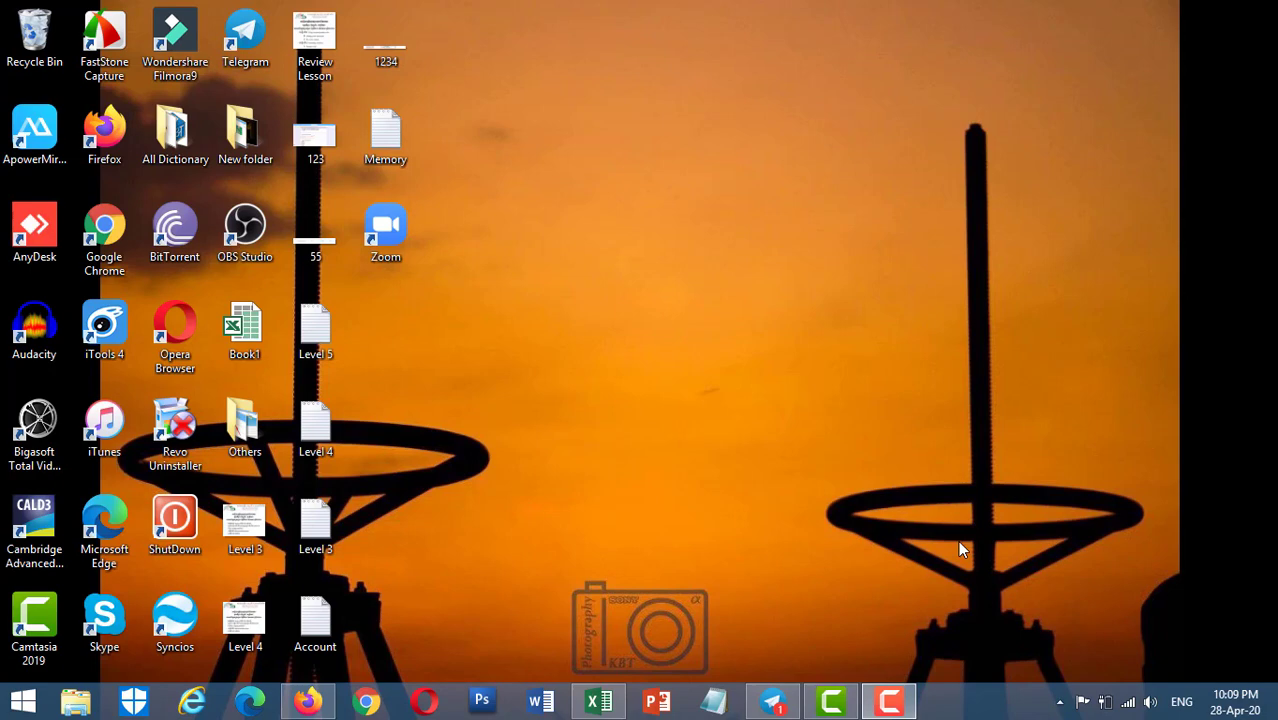
Step: Launch Excel from the Run dialog by replacing the program name with 'excel'
key(super+r)
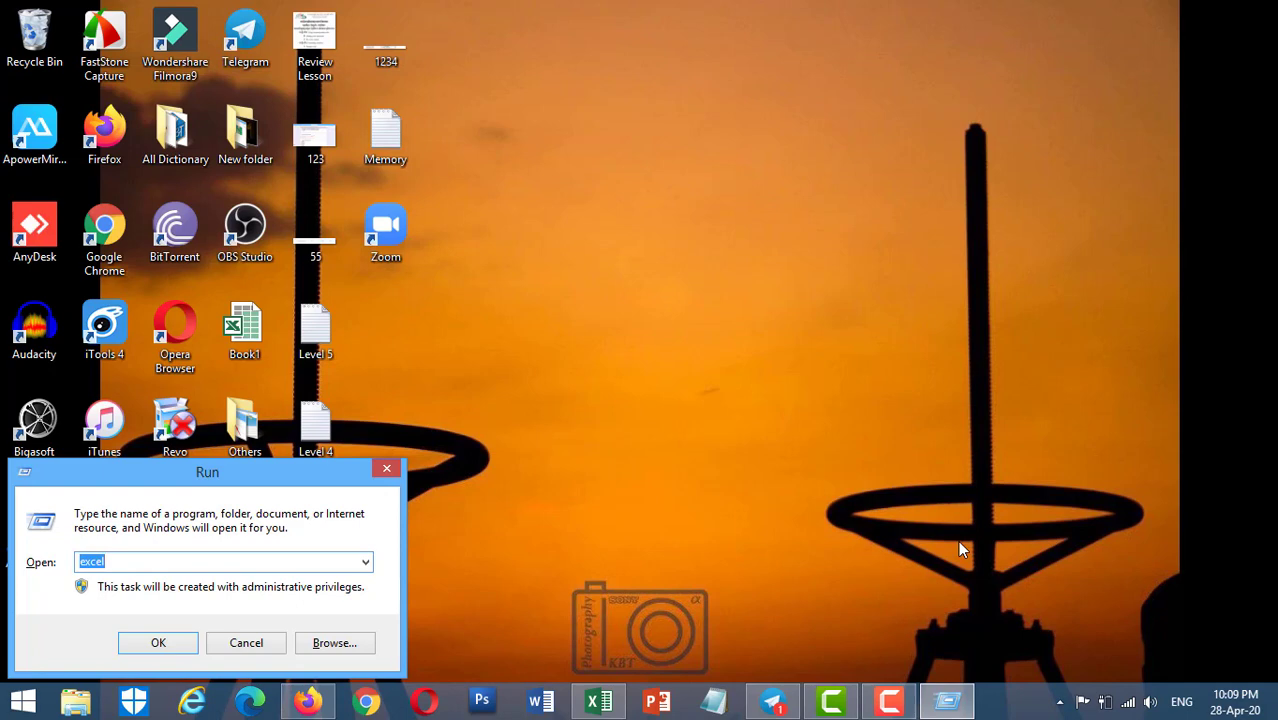
click(133, 562)
drag(133, 562, 68, 564)
key(BackSpace)
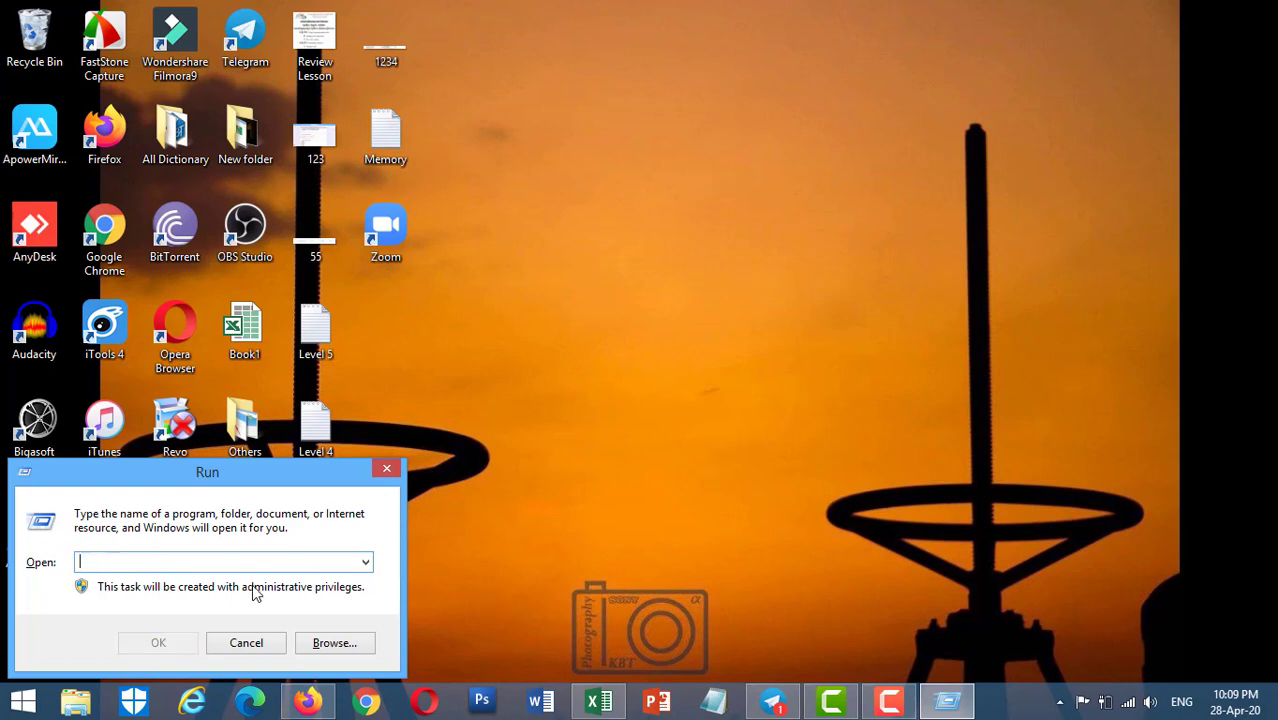
text(win)
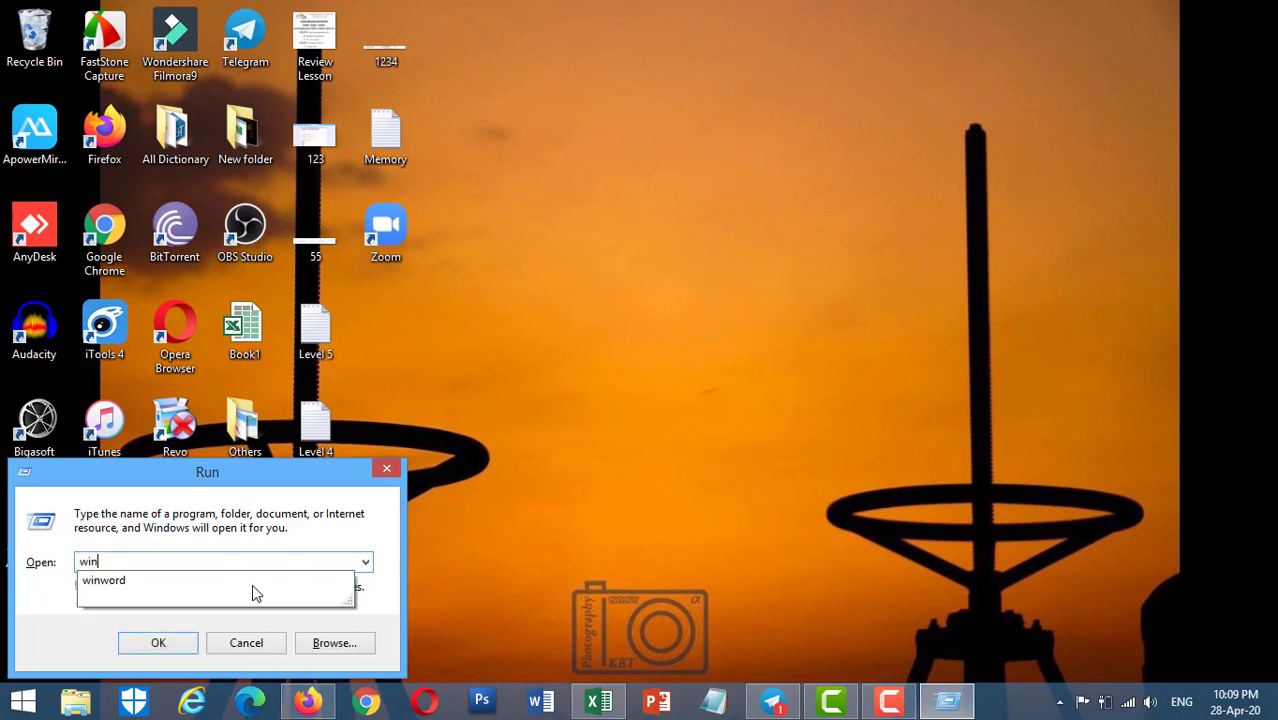
text(word)
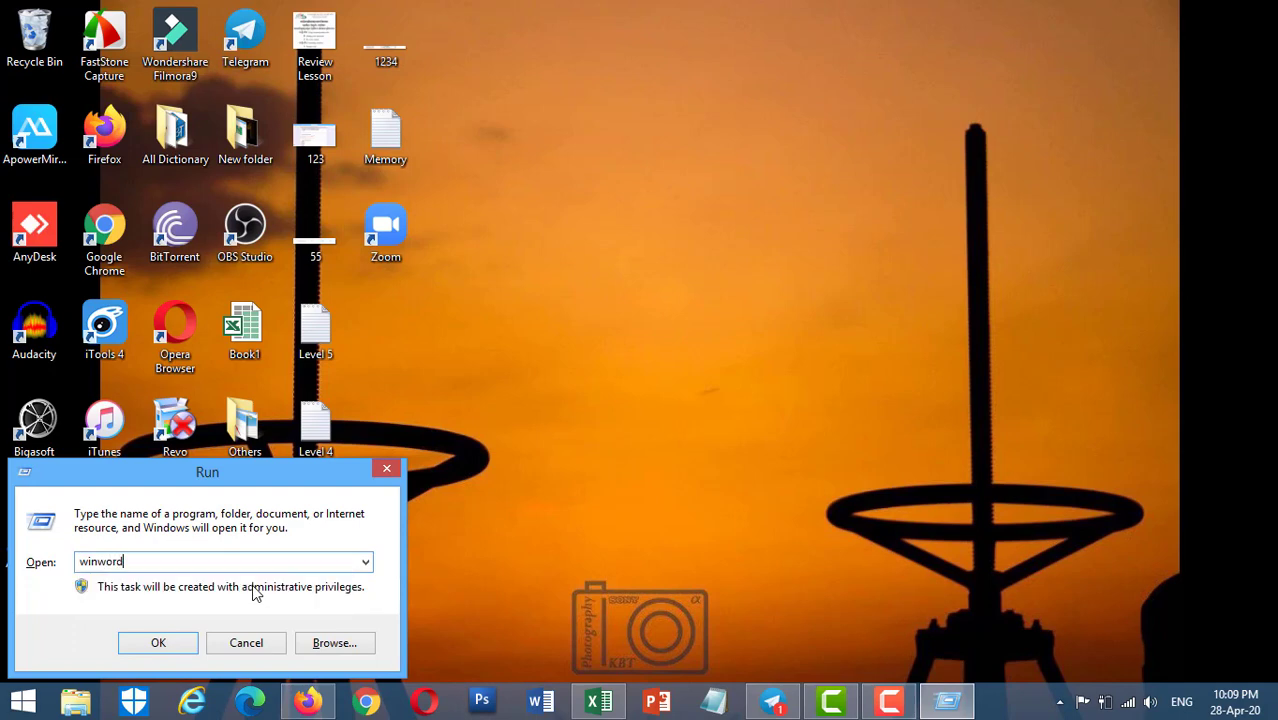
key(BackSpace)
key(BackSpace)
key(BackSpace)
key(BackSpace)
key(BackSpace)
key(BackSpace)
key(BackSpace)
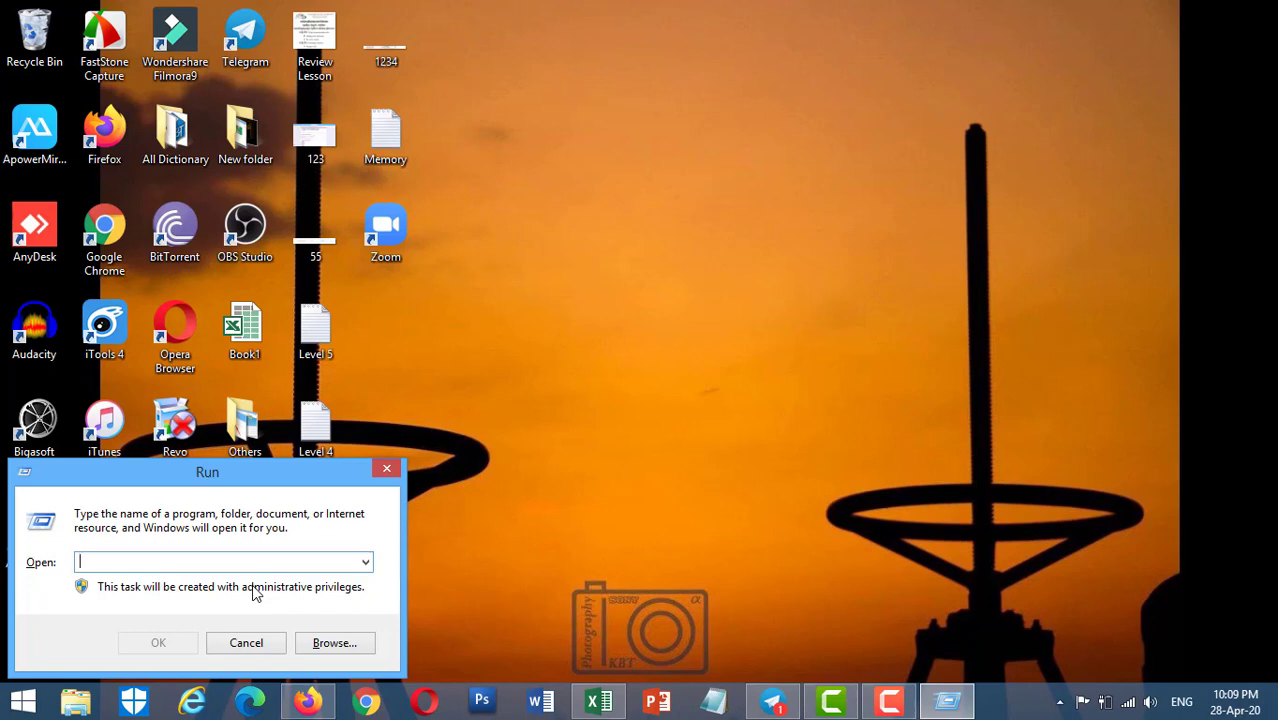
text(excel)
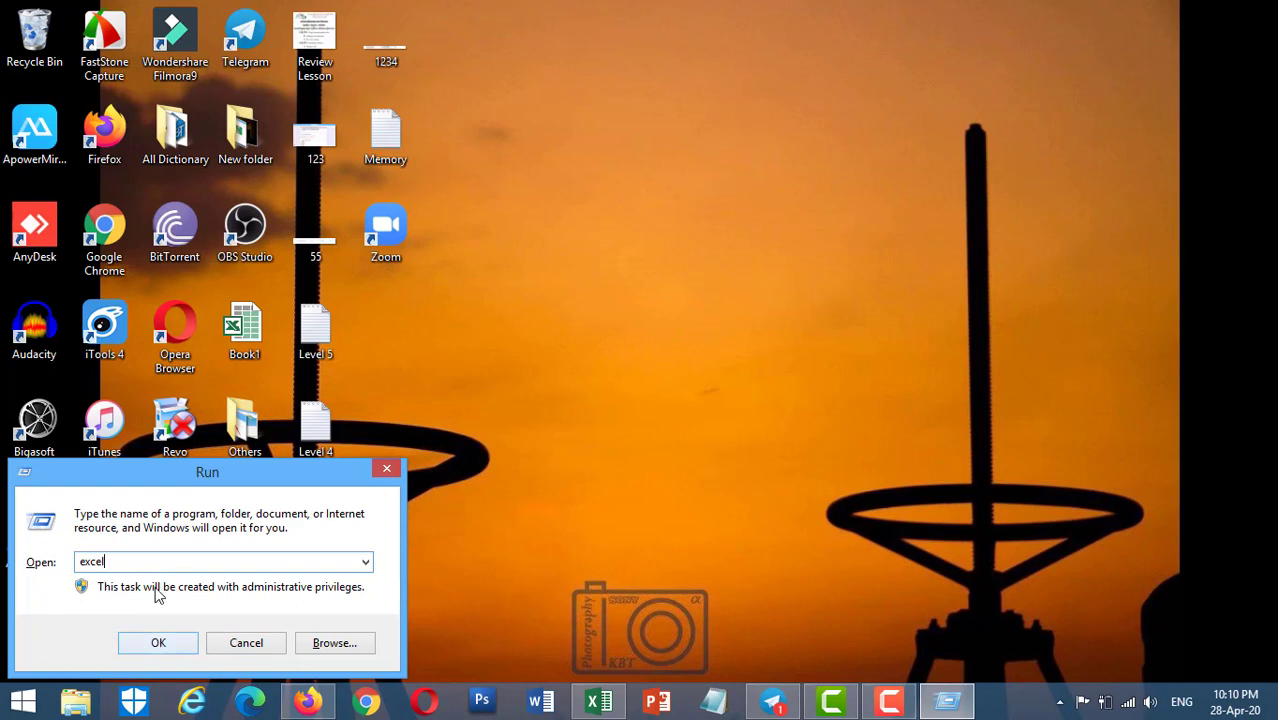
click(174, 646)
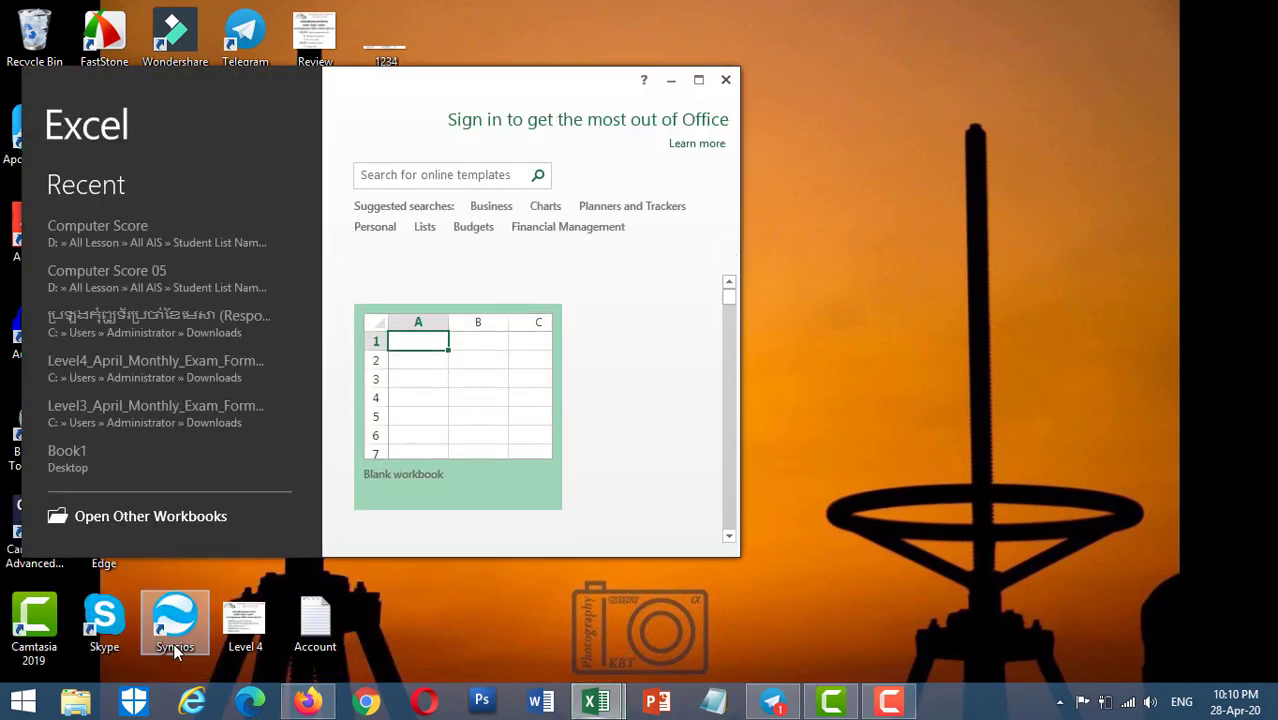
Step: Maximize the Excel start screen and create a blank workbook
click(698, 79)
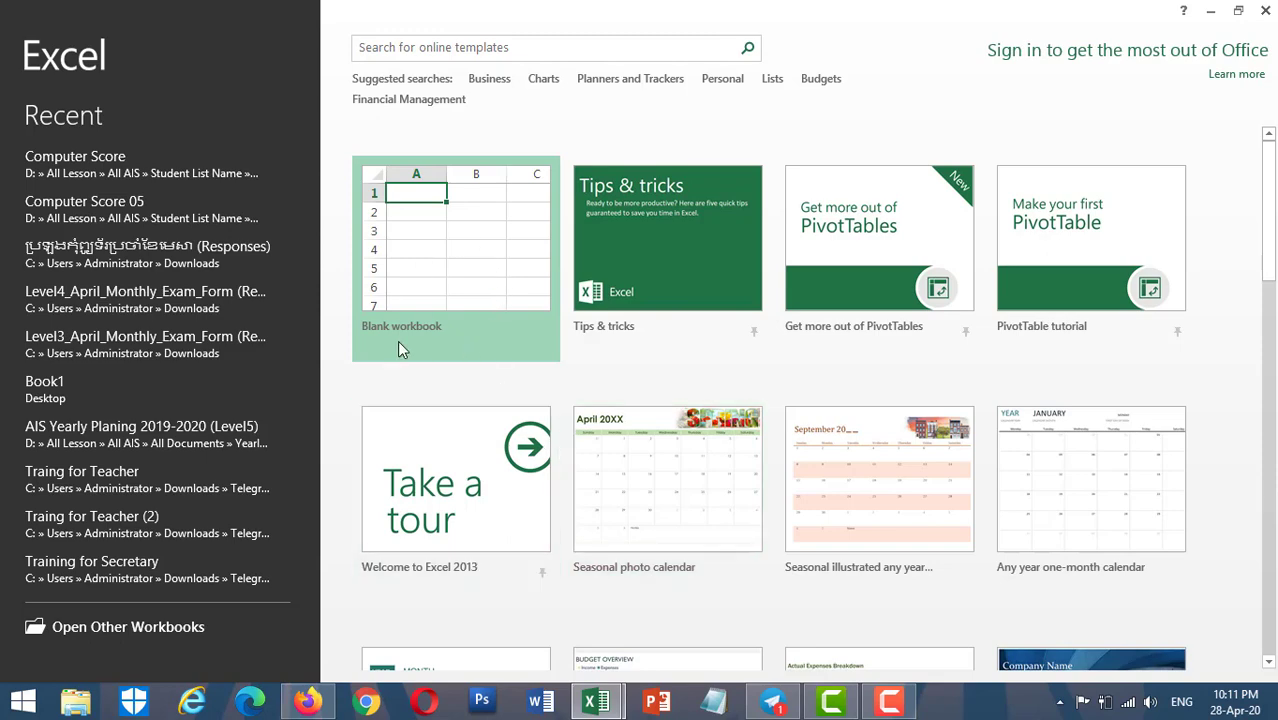
click(475, 281)
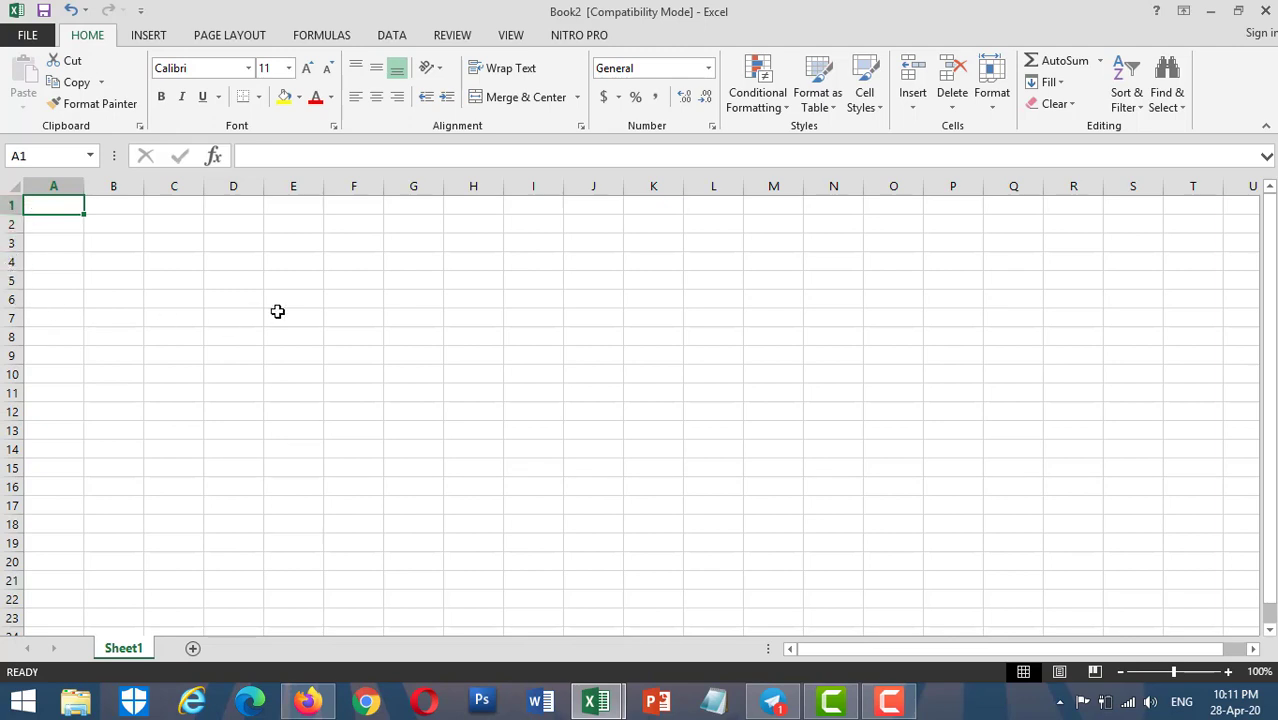
Step: Enter and erase test text 'fwf' in cell A1, ending with cell F5 selected
click(596, 360)
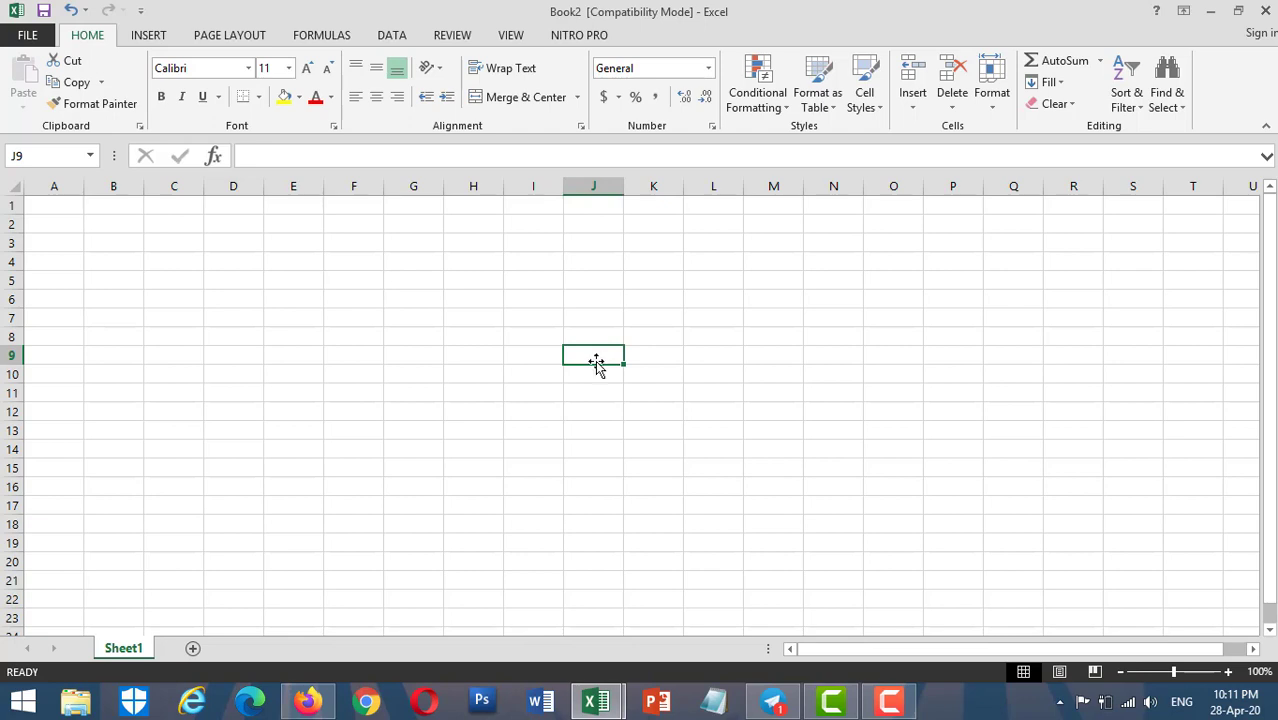
click(69, 208)
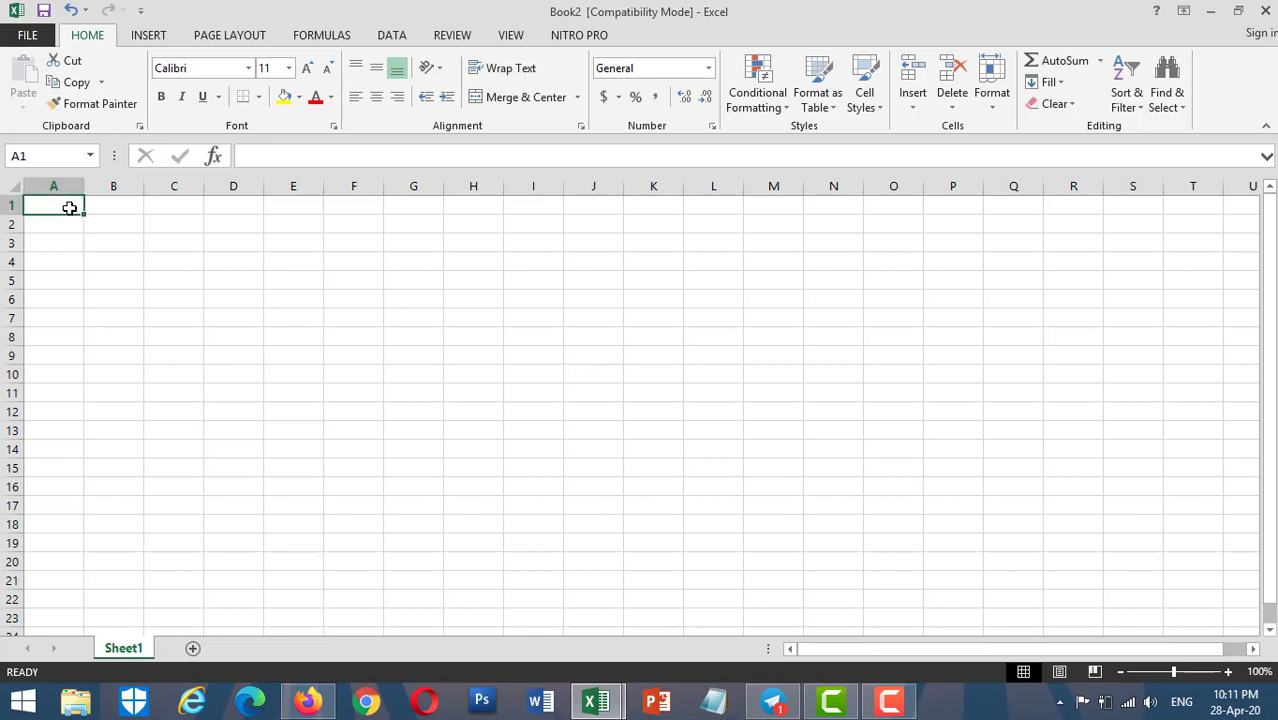
text(fwf)
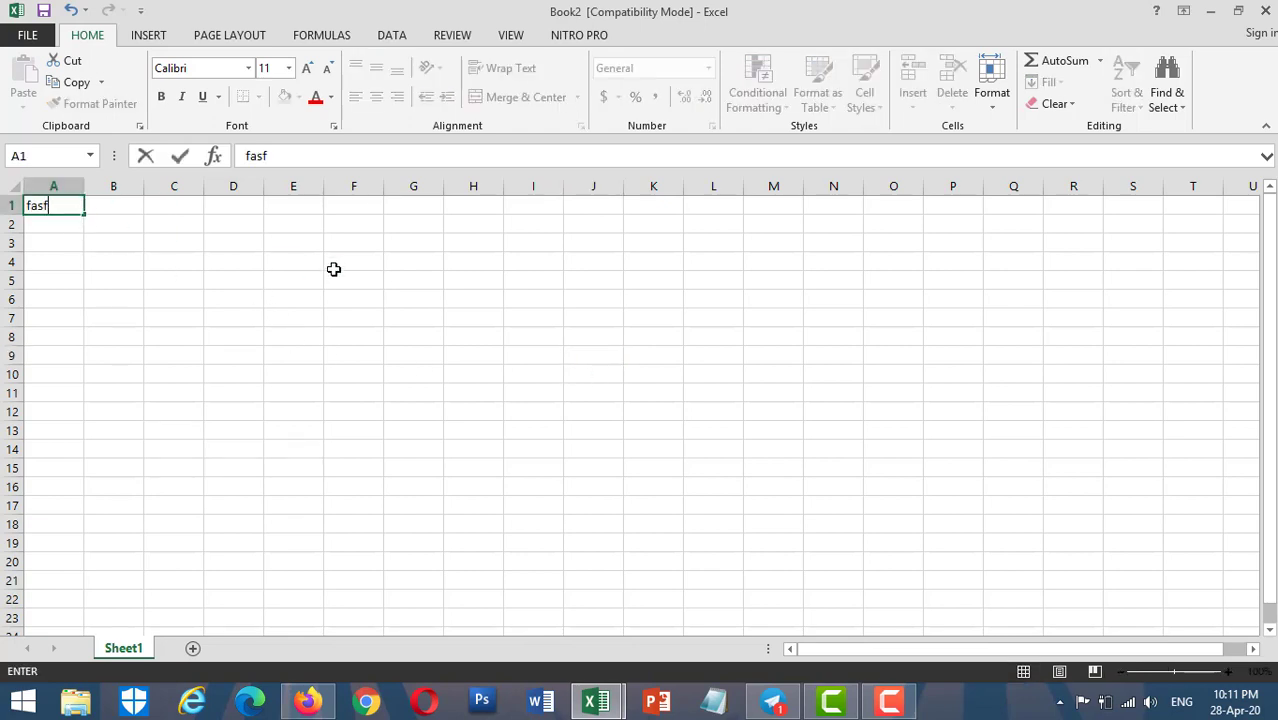
key(BackSpace)
key(BackSpace)
key(BackSpace)
click(333, 280)
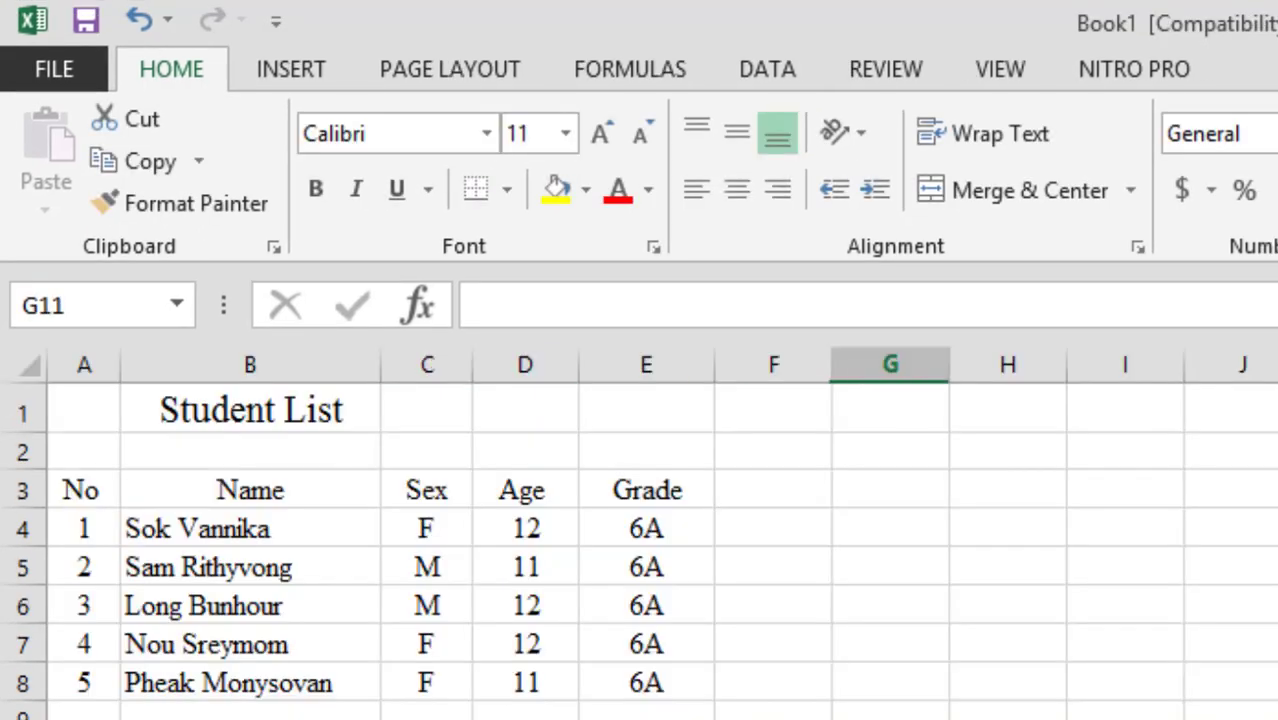
drag(77, 410, 773, 716)
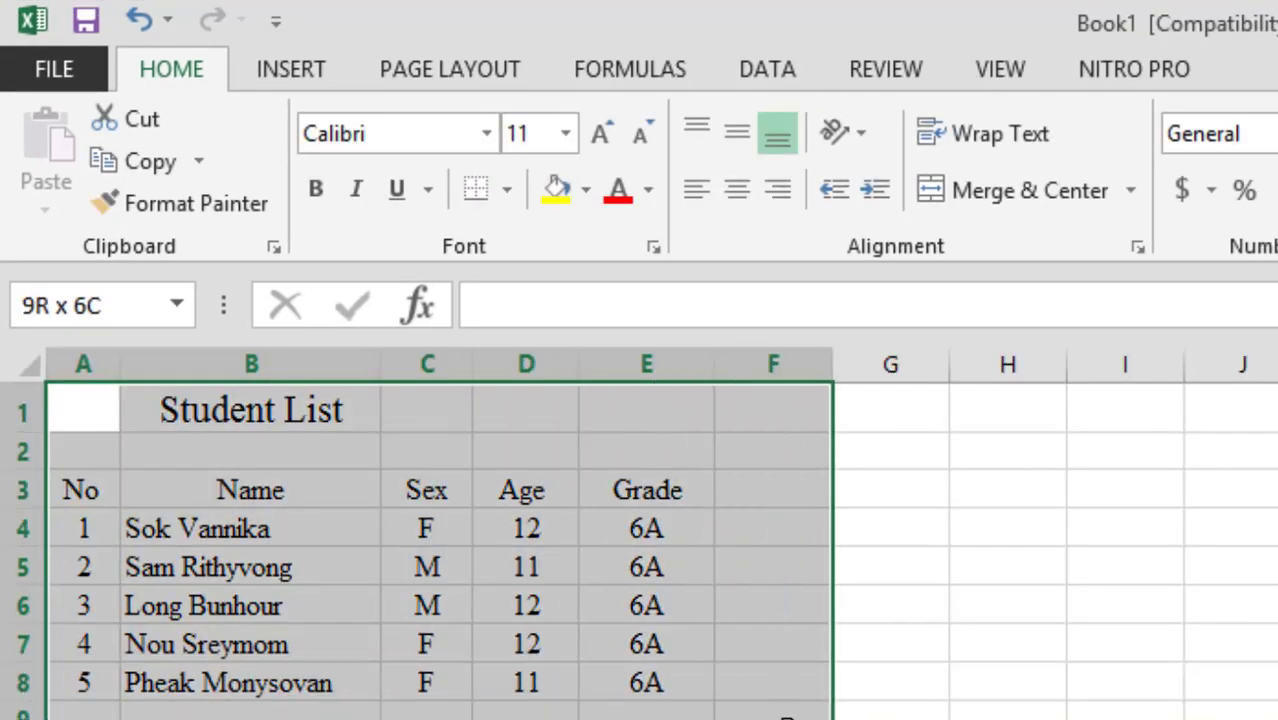
click(773, 718)
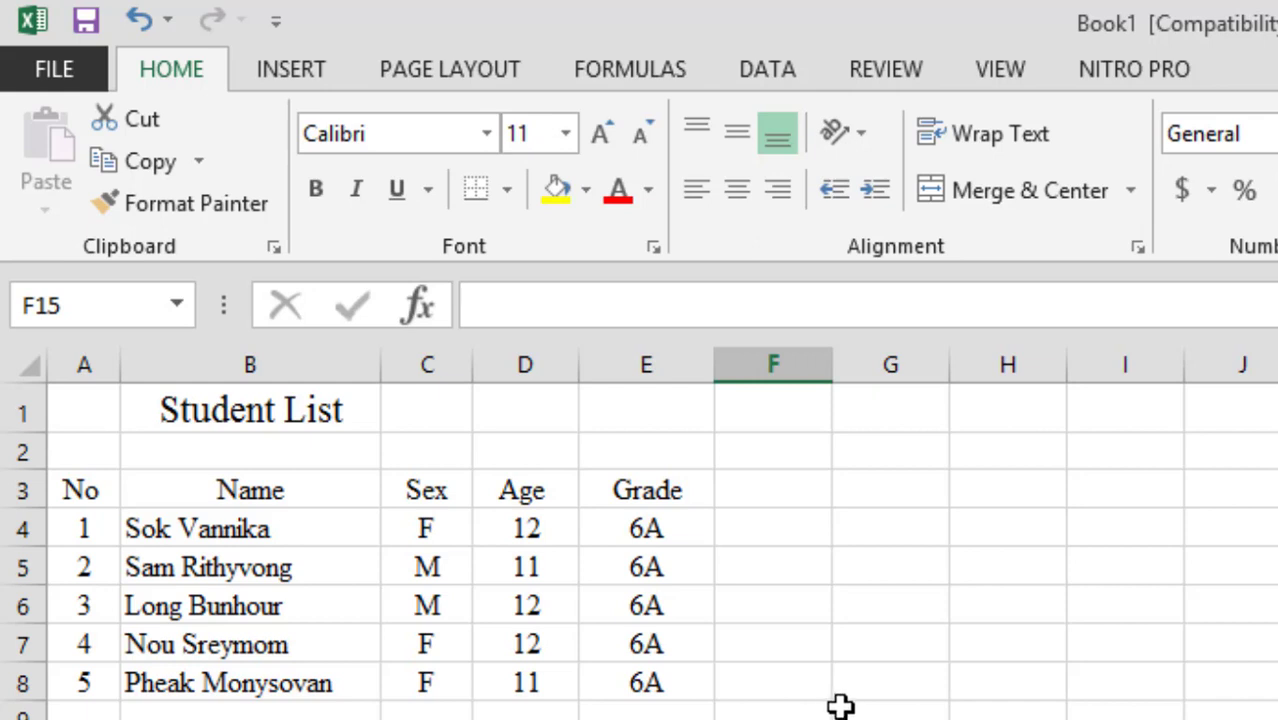
Step: Select the Student List range from A1 across to column E, redoing the drag once
click(956, 568)
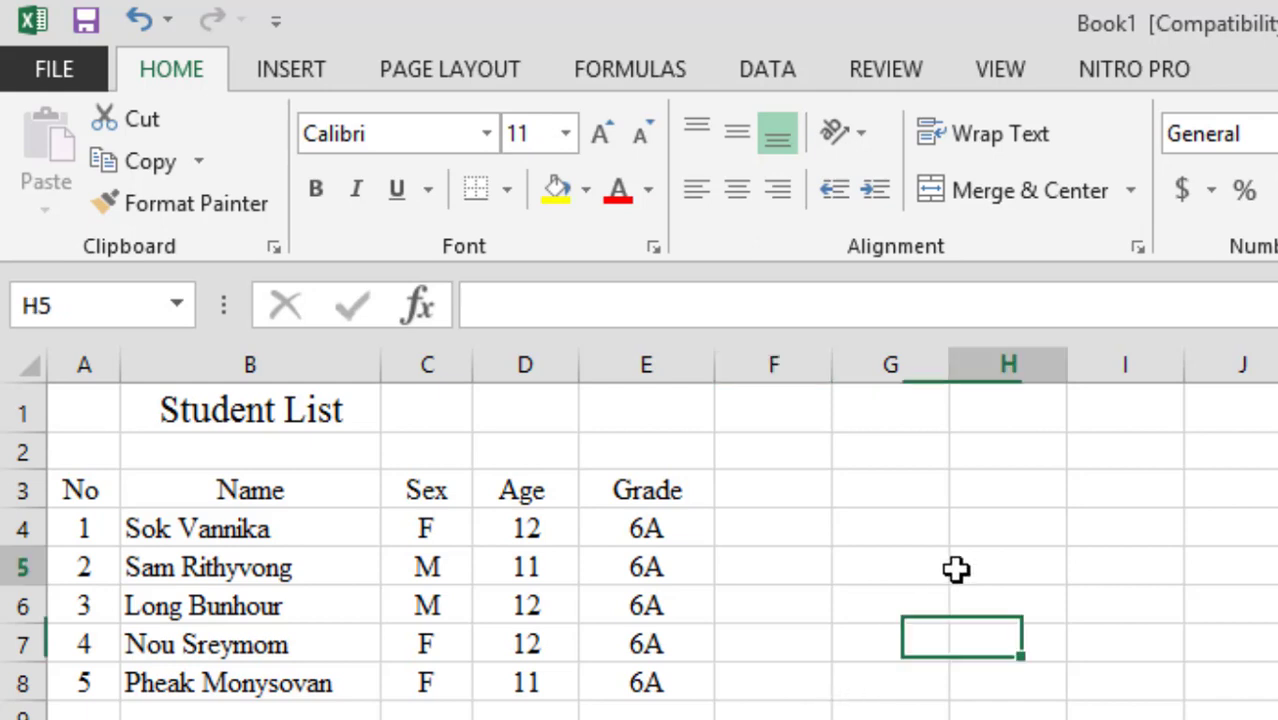
mouse_move(74, 414)
mouse_down()
mouse_move(220, 528)
mouse_move(683, 713)
mouse_up()
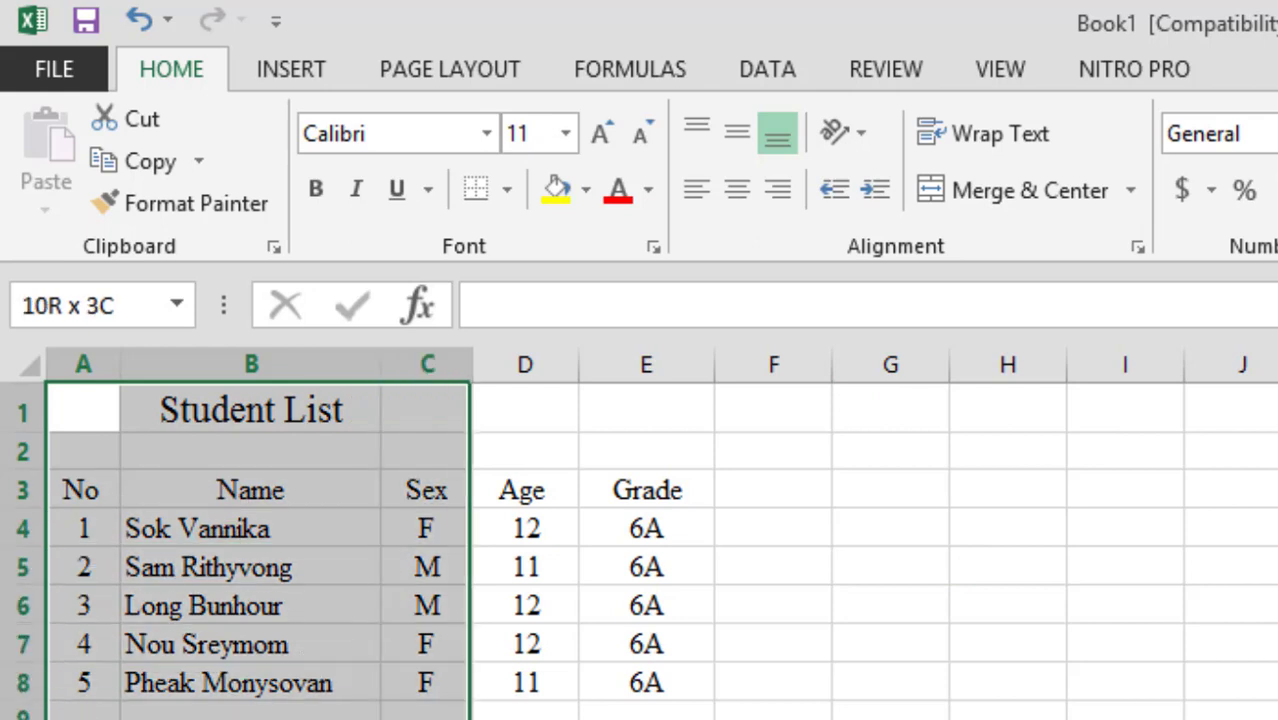
click(1080, 707)
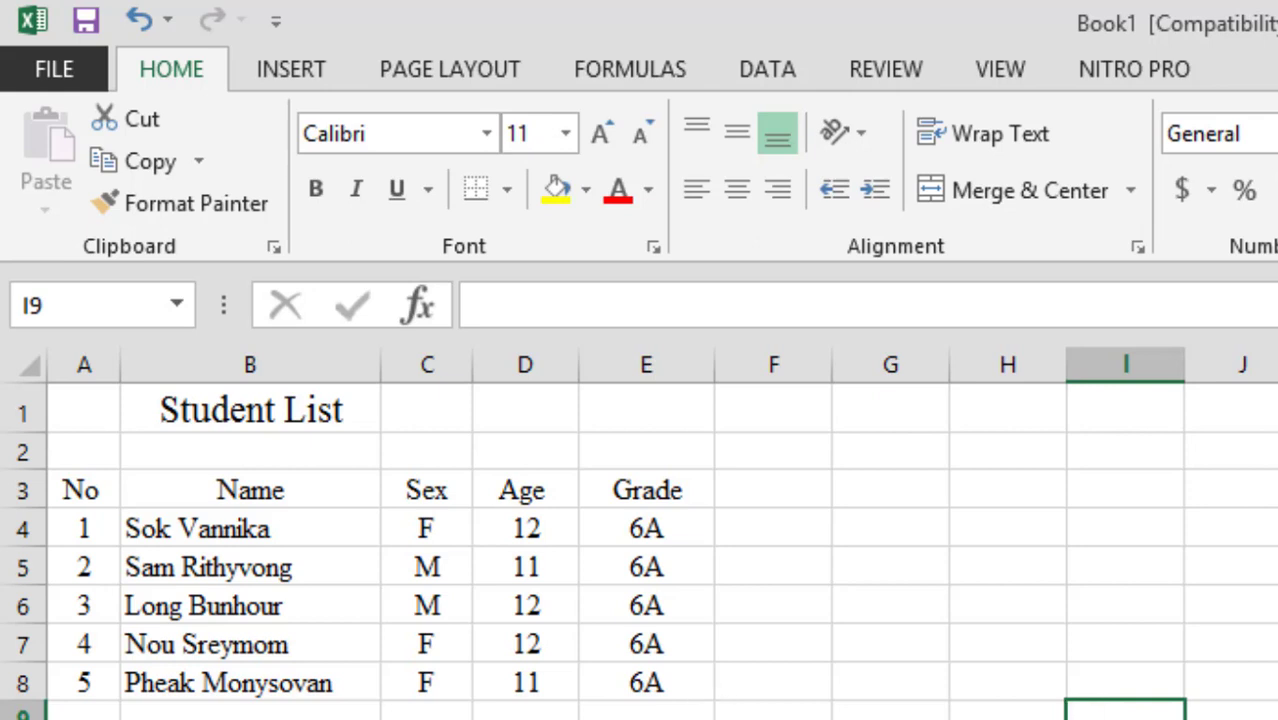
drag(77, 395, 605, 697)
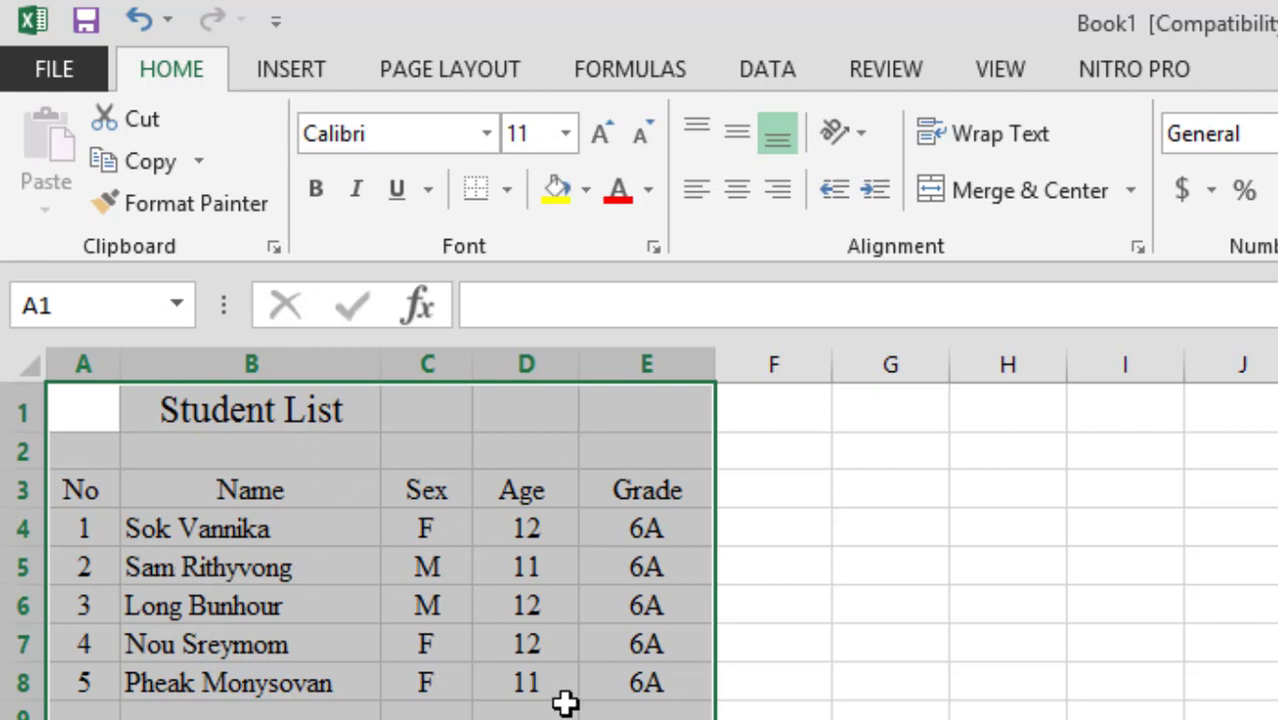
Step: Click an empty cell below the table to clear the selection
click(525, 715)
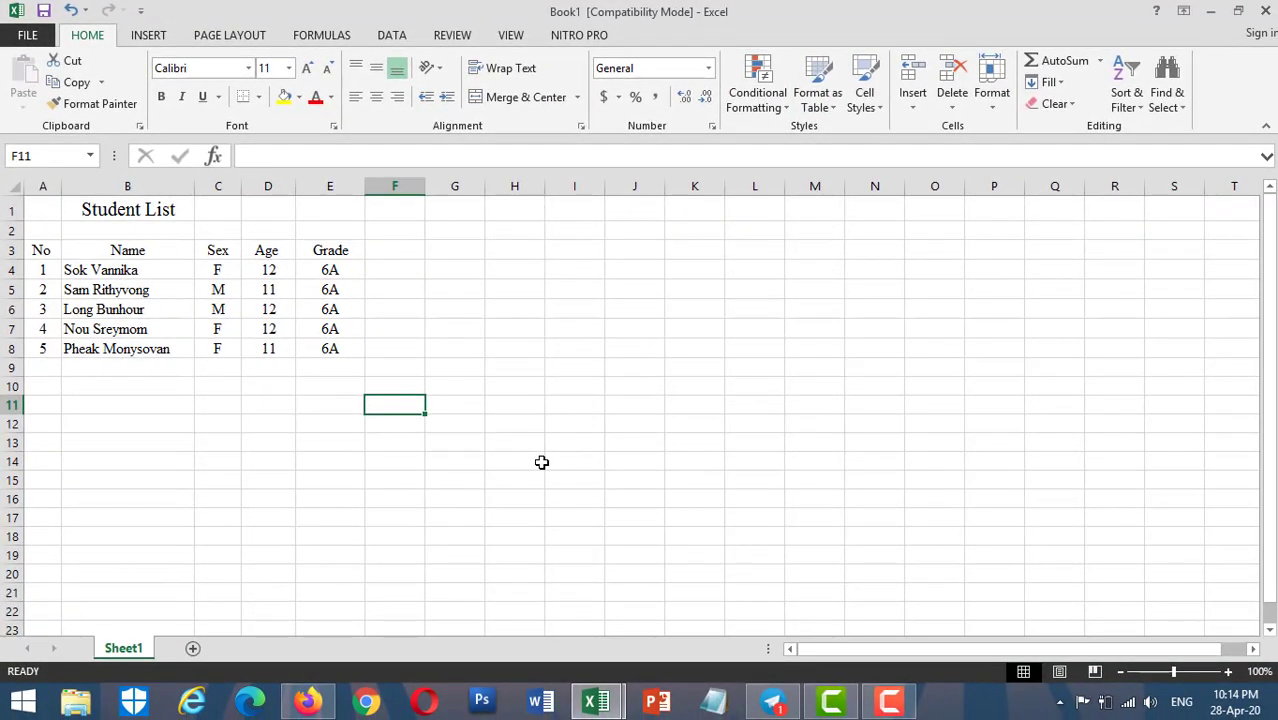
Step: Launch Notepad from the Run dialog using the 'note' suggestion
key(super+r)
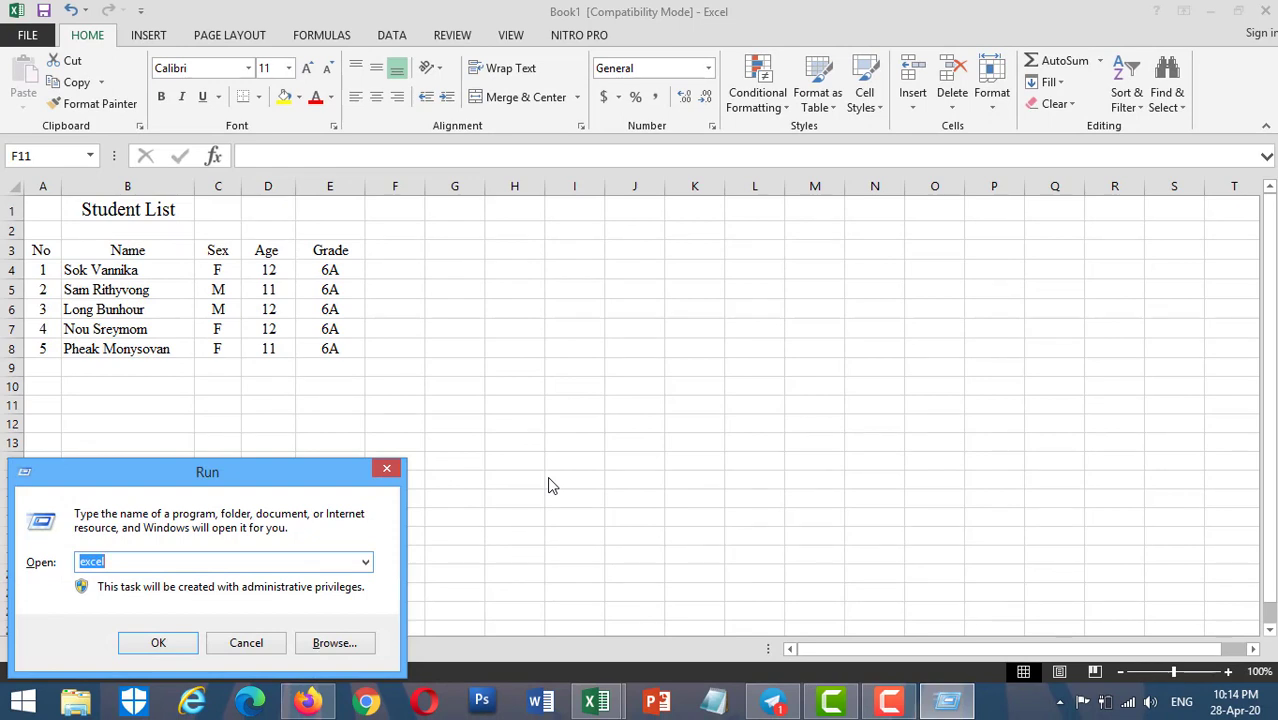
text(note)
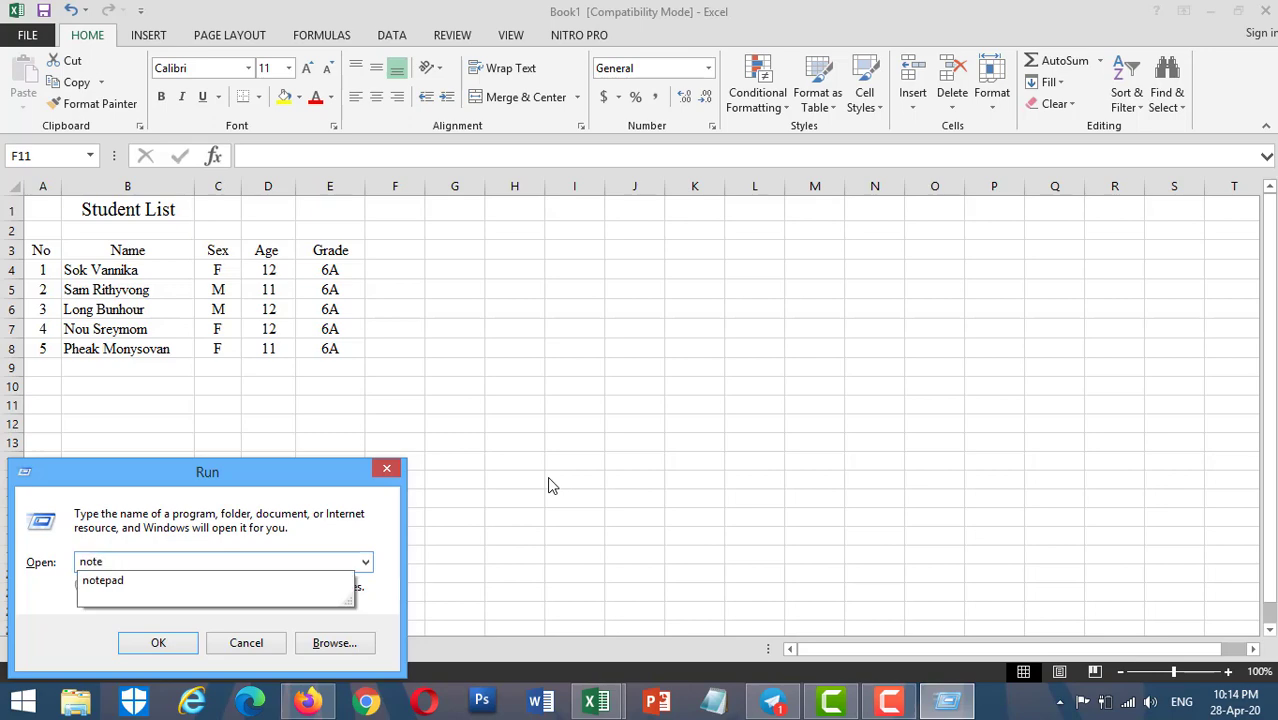
key(Down)
key(Return)
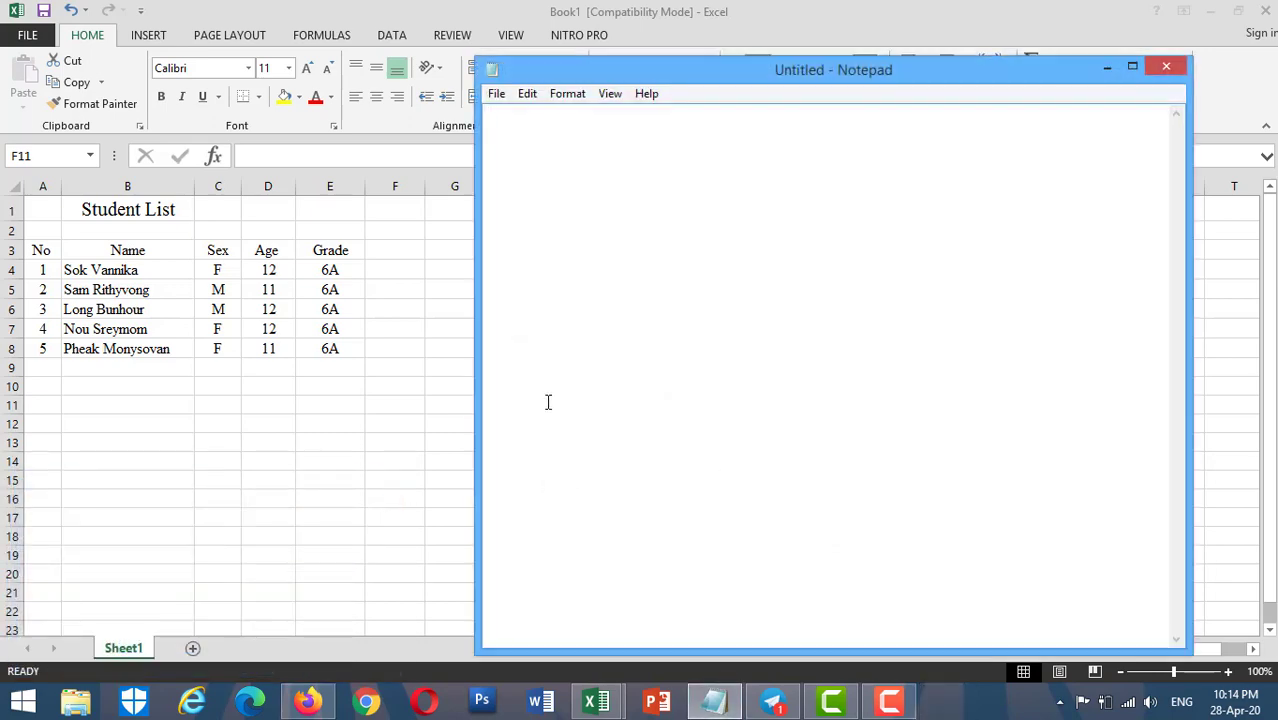
Step: Type 'Excel' into the new untitled note
text(E)
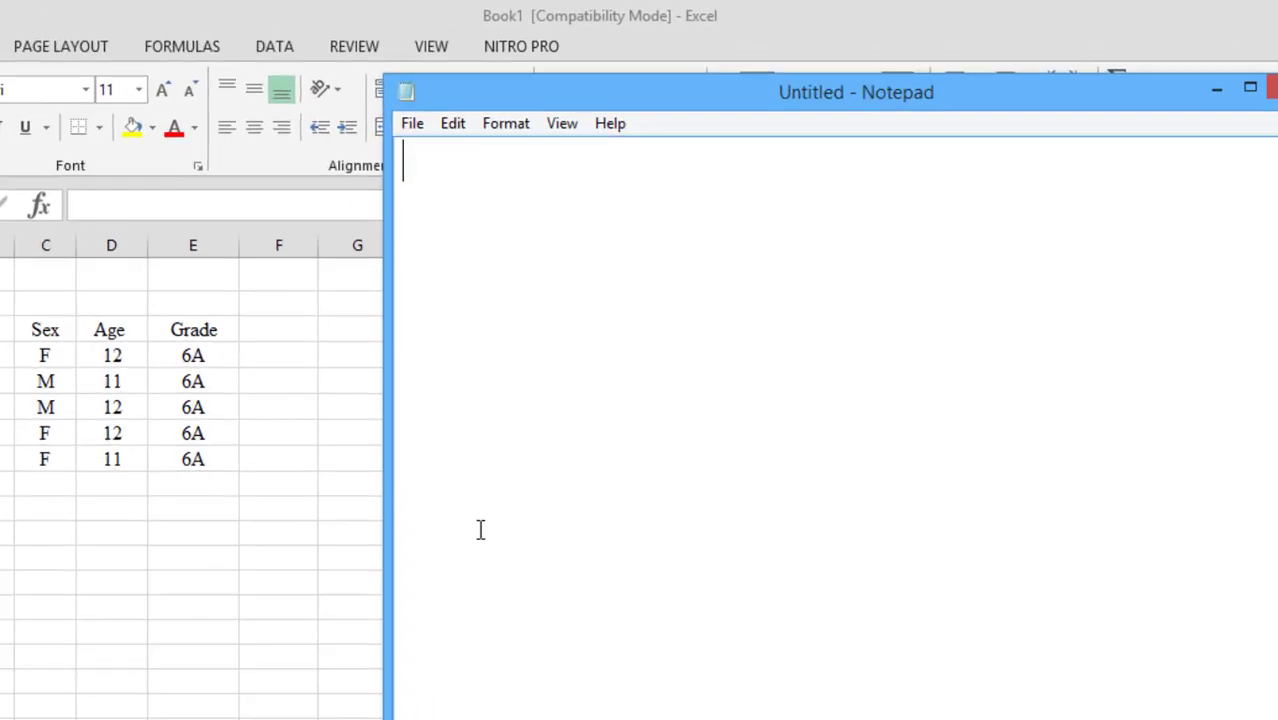
text(ce)
key(BackSpace)
key(BackSpace)
key(BackSpace)
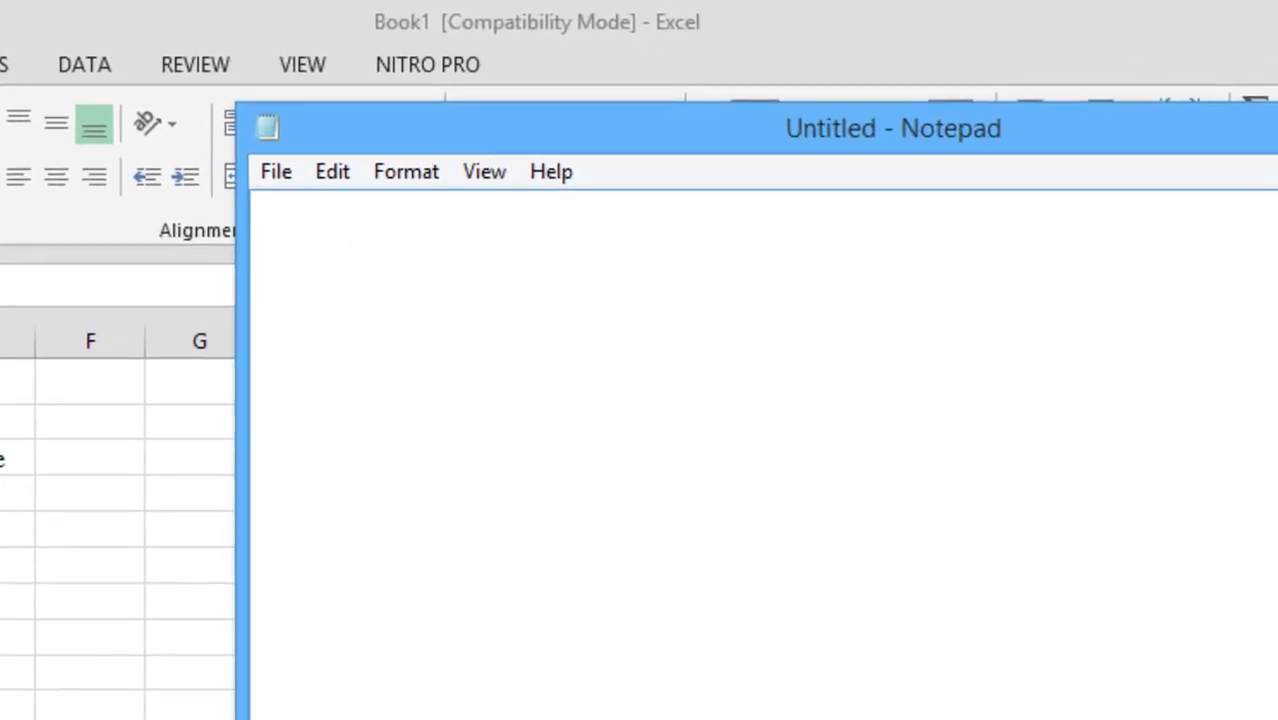
text(Excel)
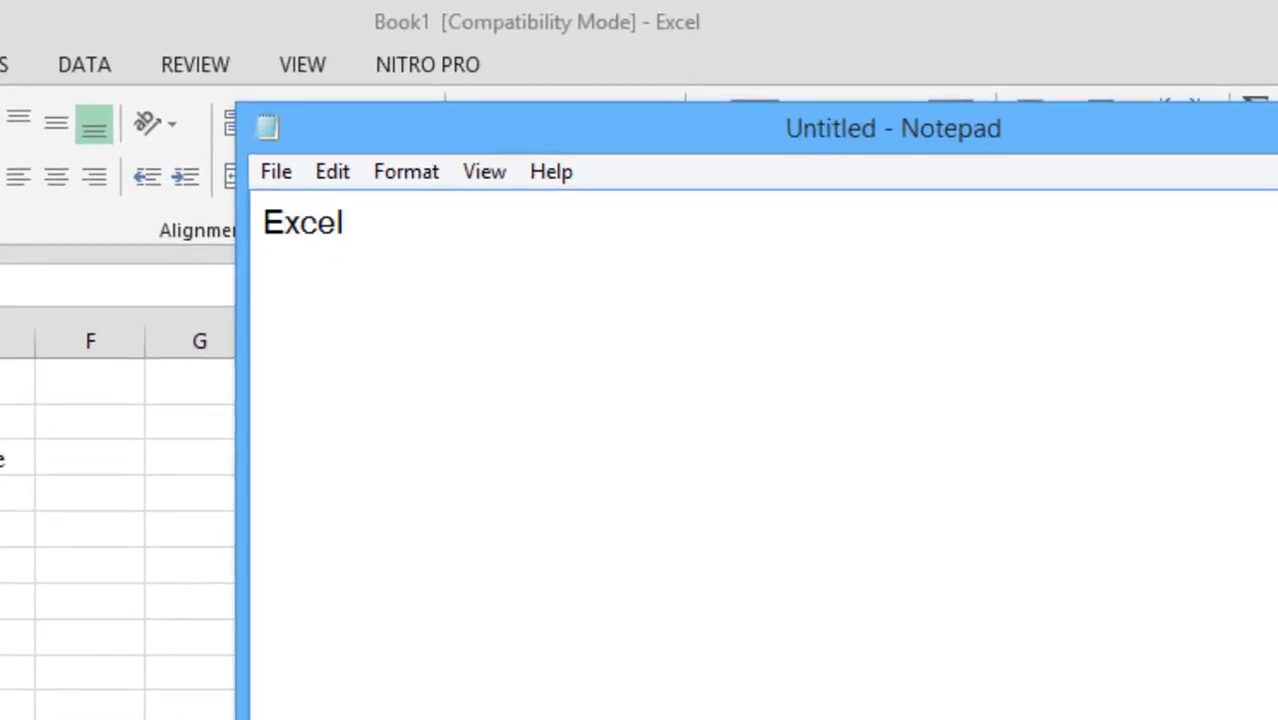
key(ctrl+a)
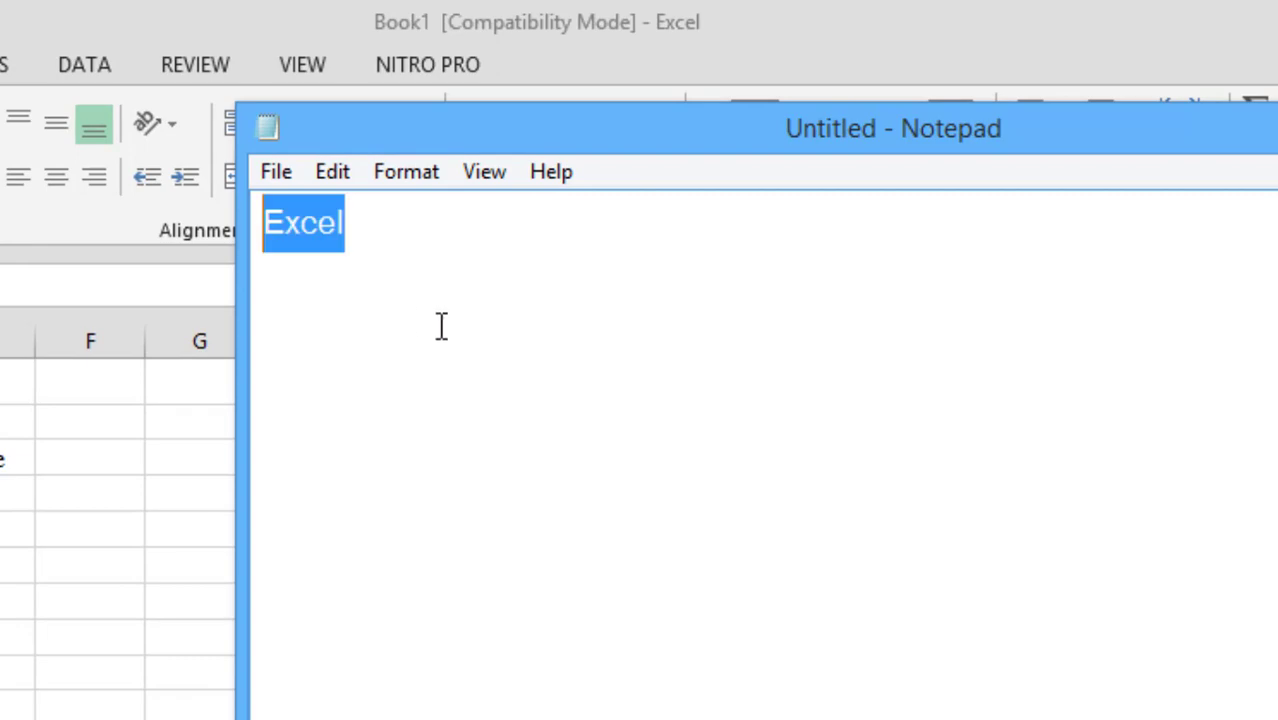
click(484, 289)
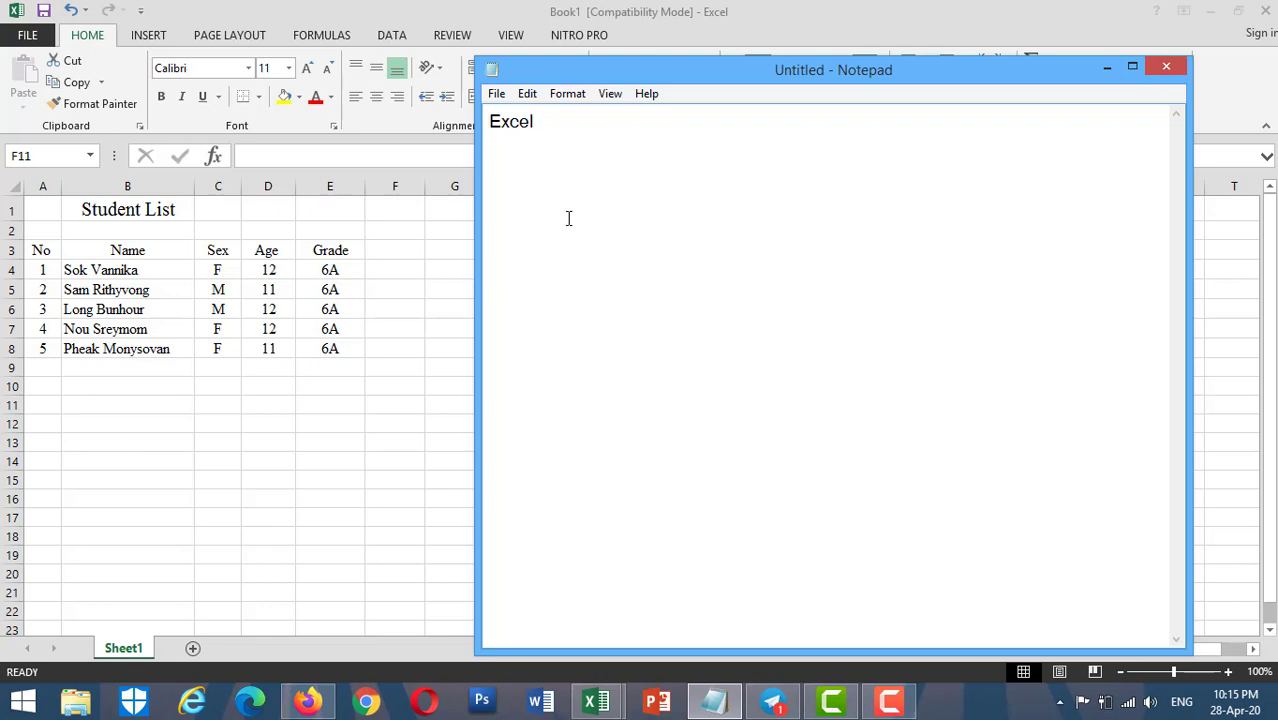
Step: Switch from Notepad back to the Excel Book1 workbook with Alt+Tab
key(alt+Tab)
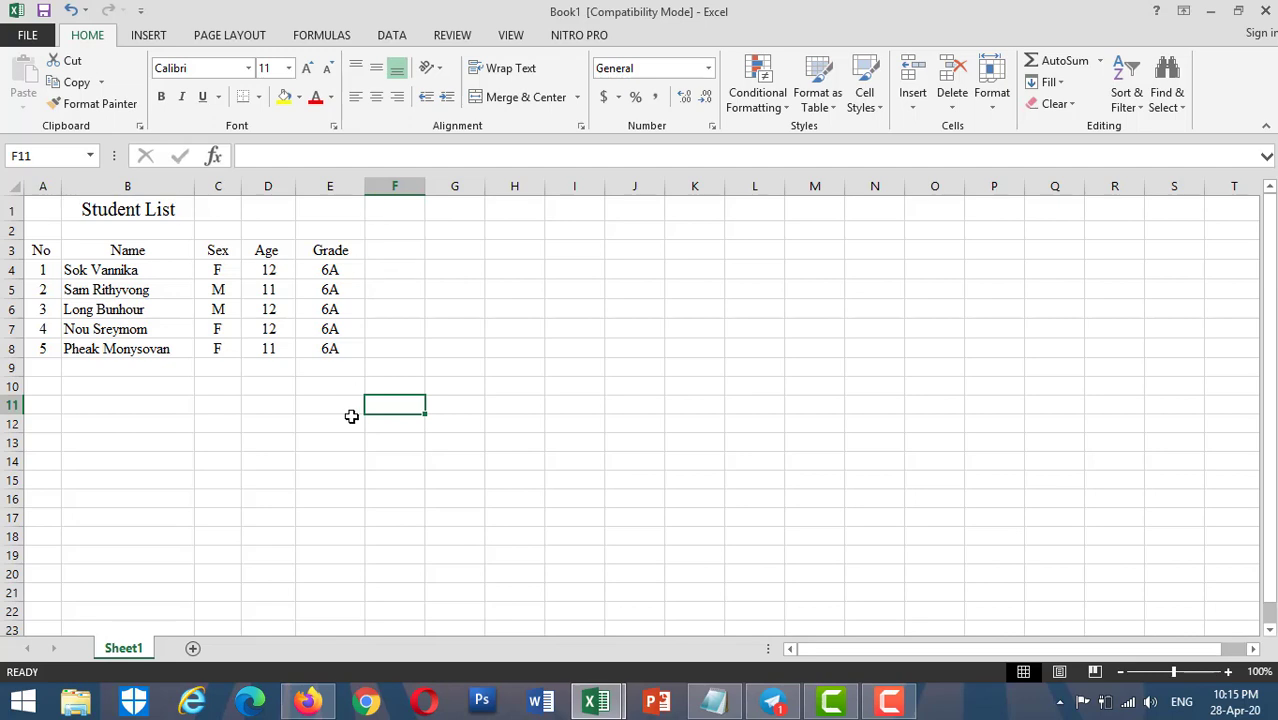